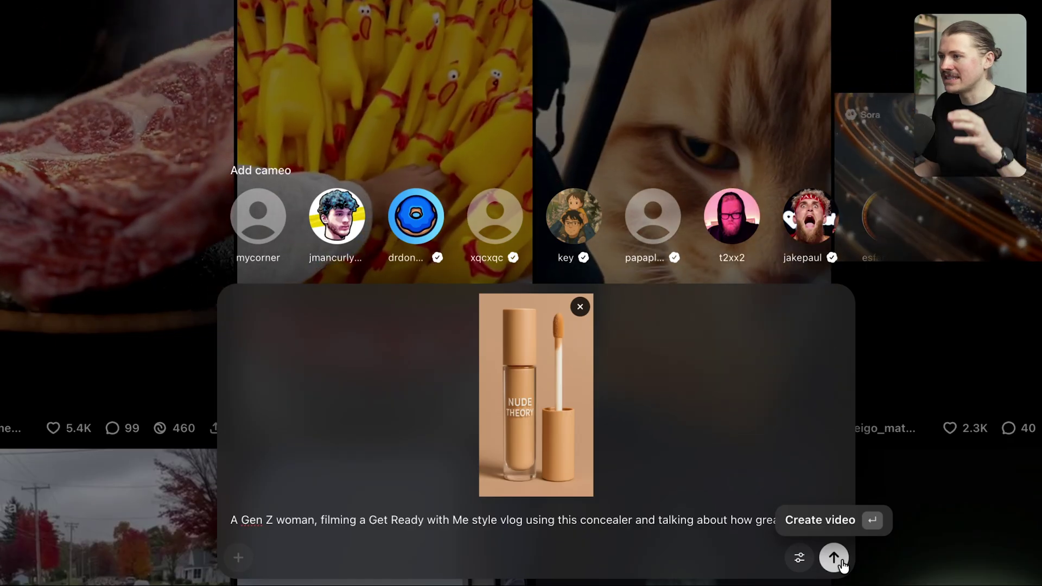
Highlight the Sora 2 model passage in the video generation docs, then scroll toward Generate a video.
click(833, 559)
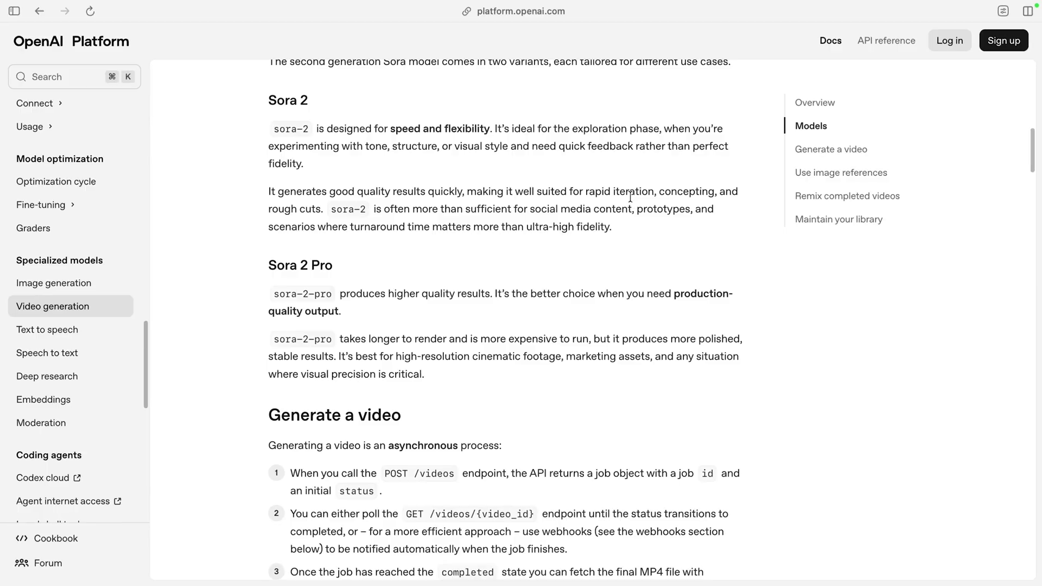
drag(616, 241, 283, 109)
click(281, 108)
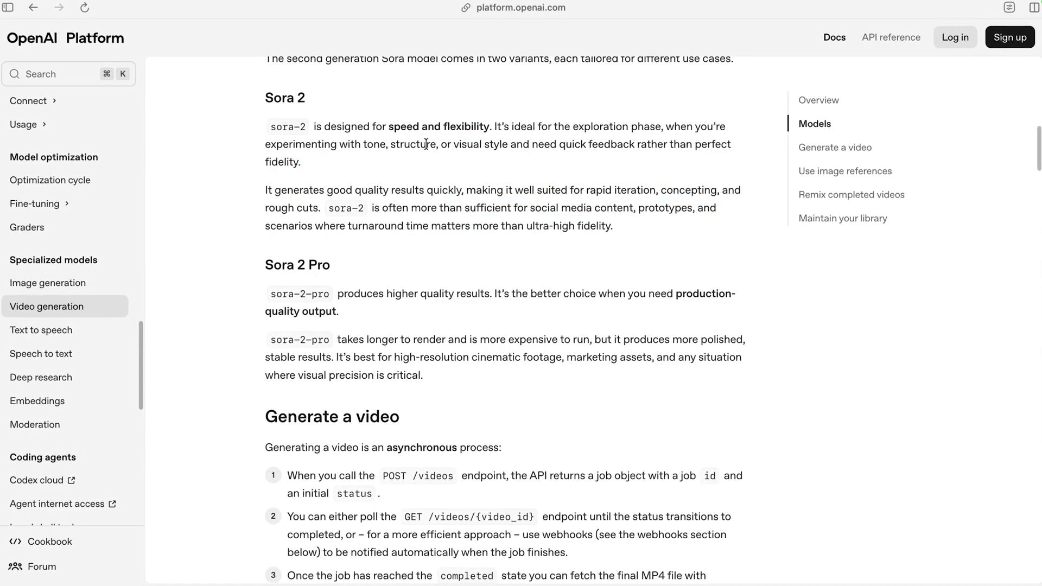
scroll(425, 142, down, 5)
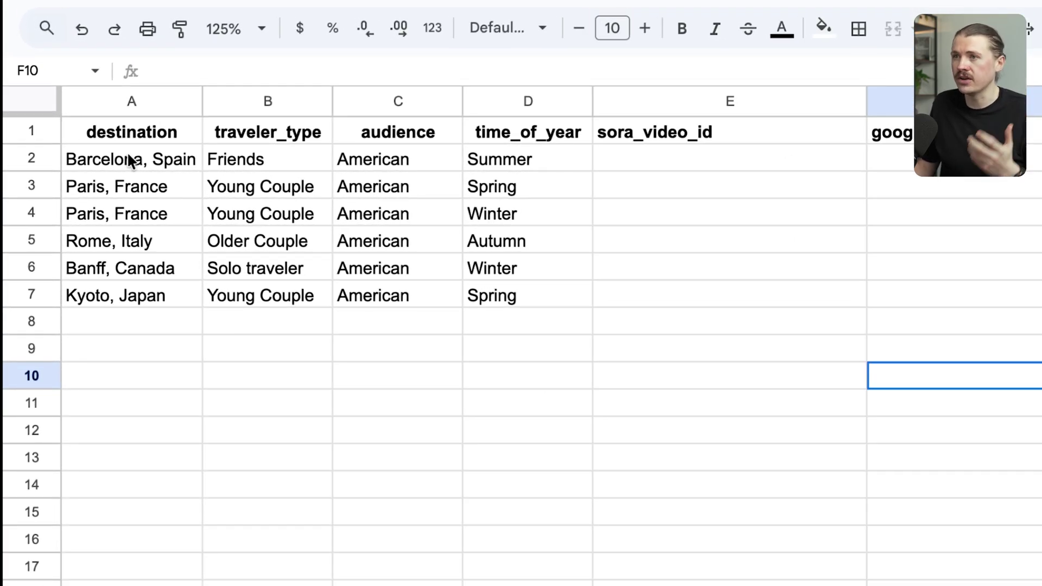
drag(114, 99, 532, 92)
click(428, 201)
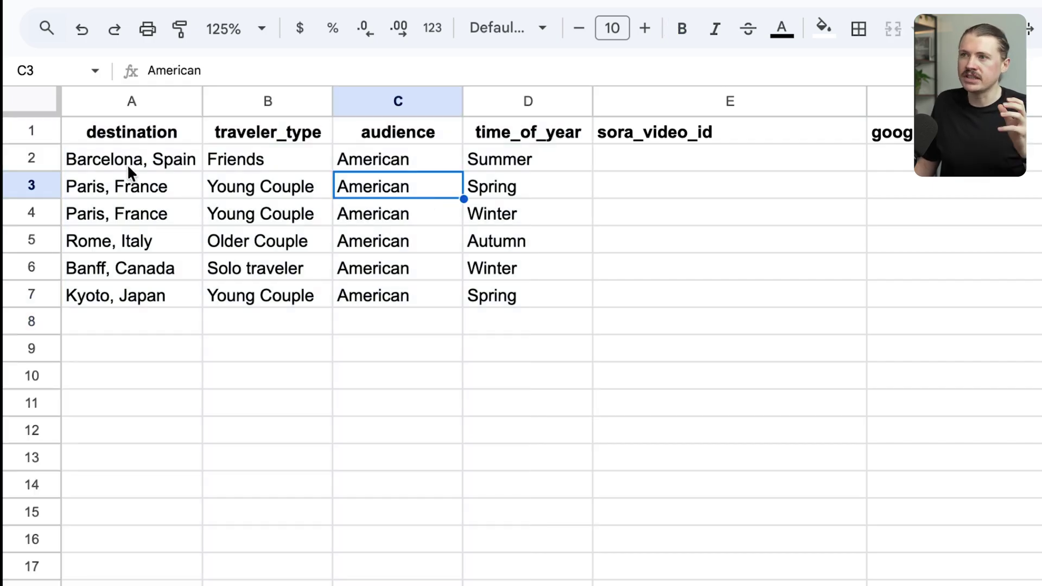
click(144, 100)
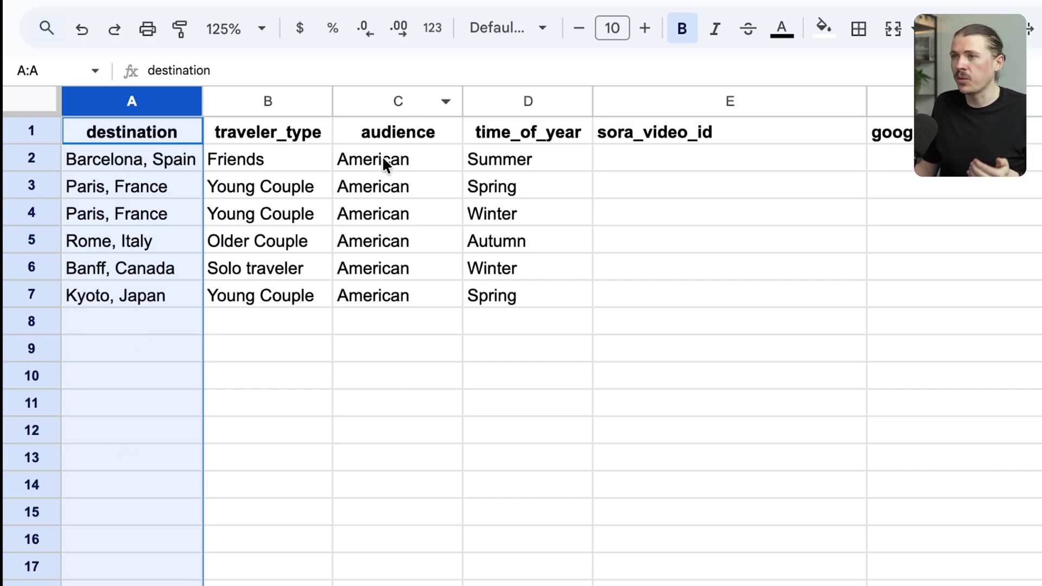
drag(383, 159, 388, 305)
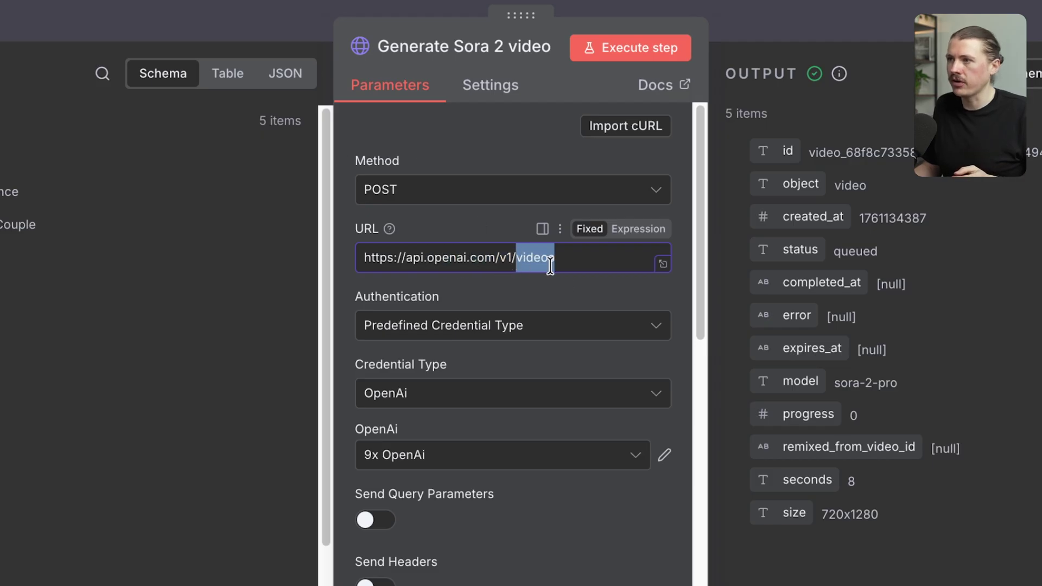
Expand the prompt expression in the Sora 2 node's Body Parameters, then return to the B-Roll sheet.
scroll(563, 294, down, 8)
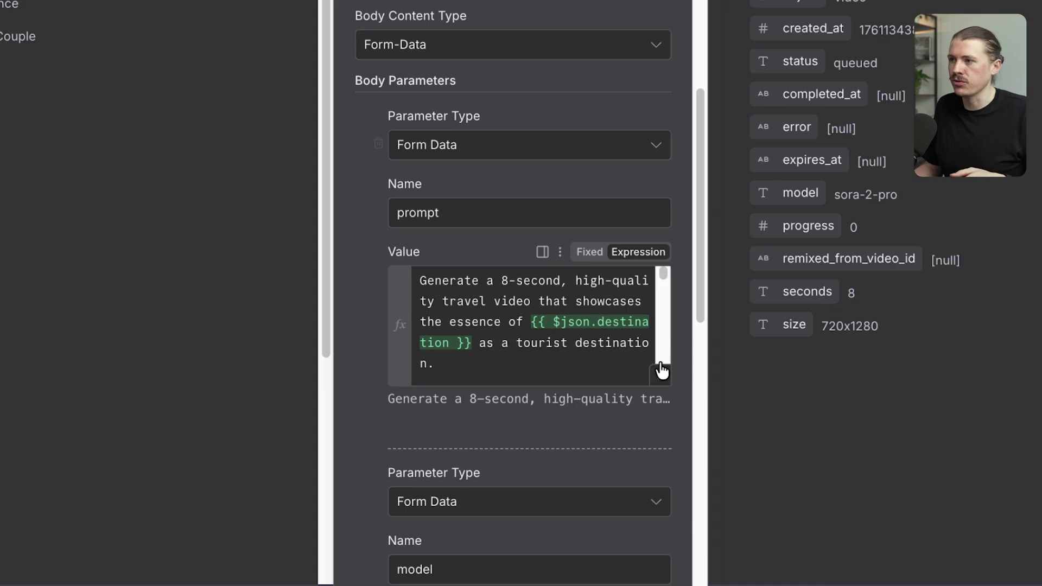
click(661, 373)
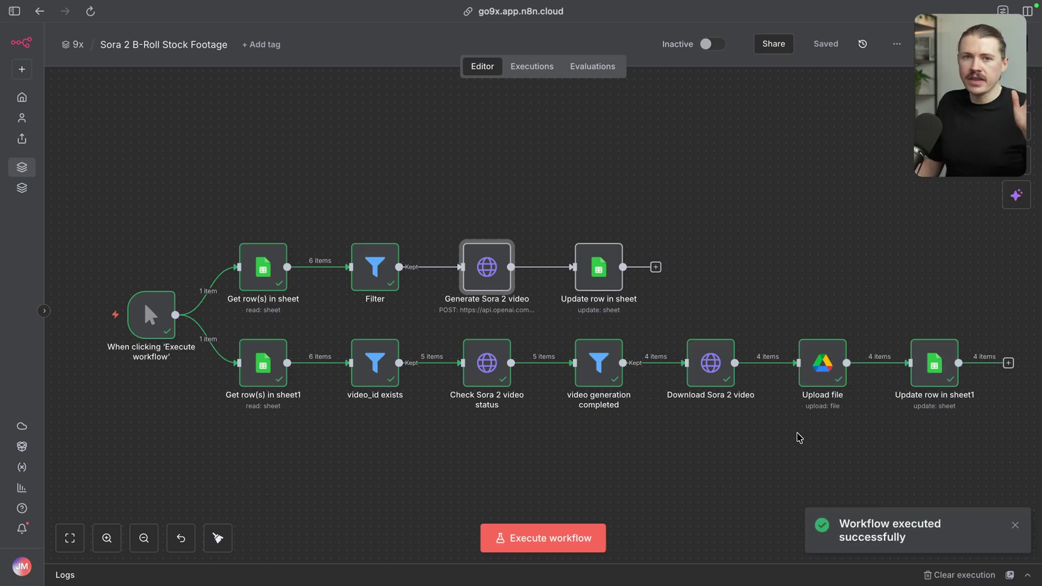
key(ctrl+Tab)
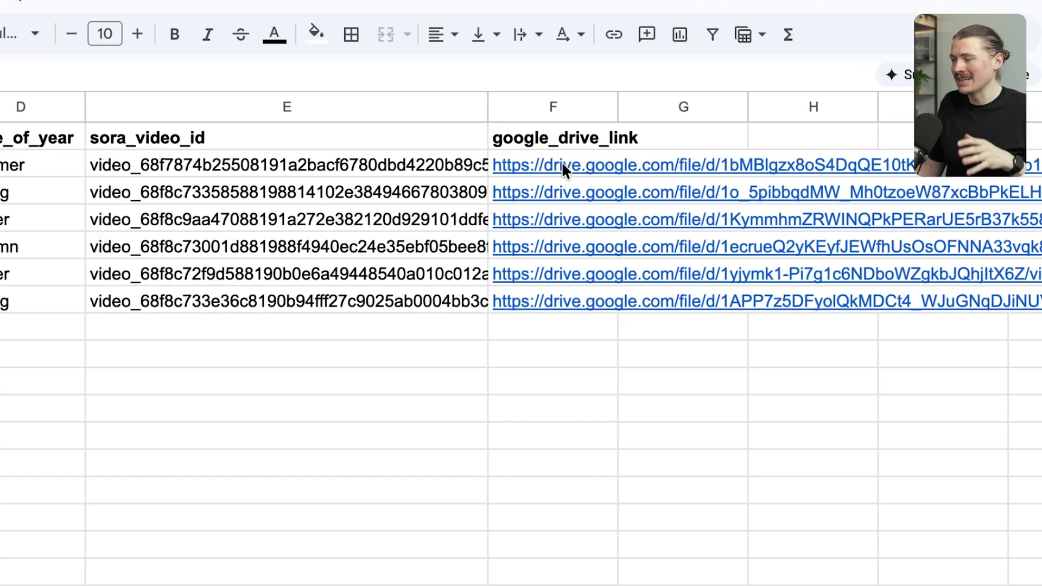
Preview the Barcelona video's Google Drive link in cell F2.
mouse_move(562, 162)
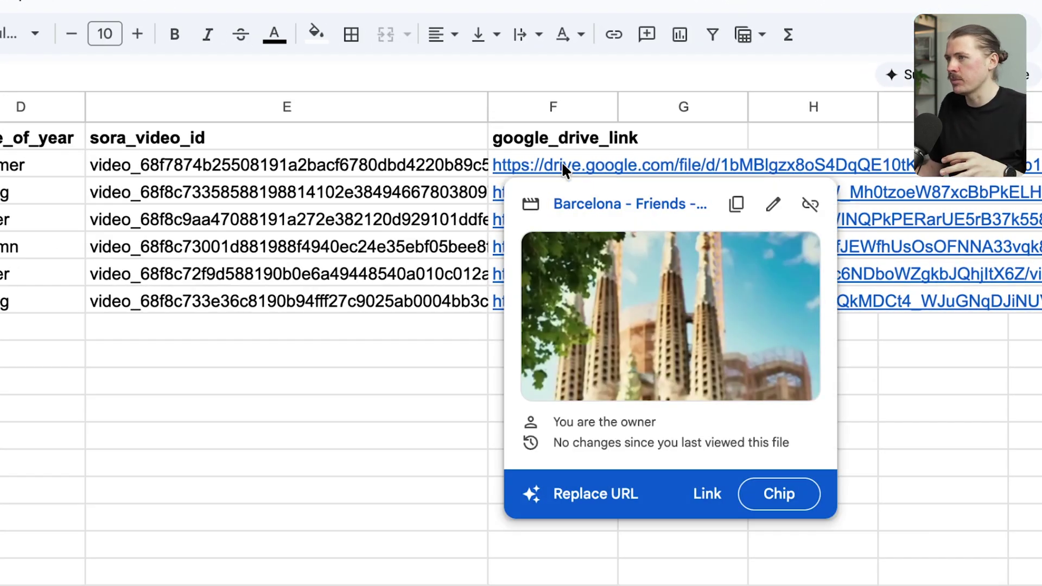
click(561, 161)
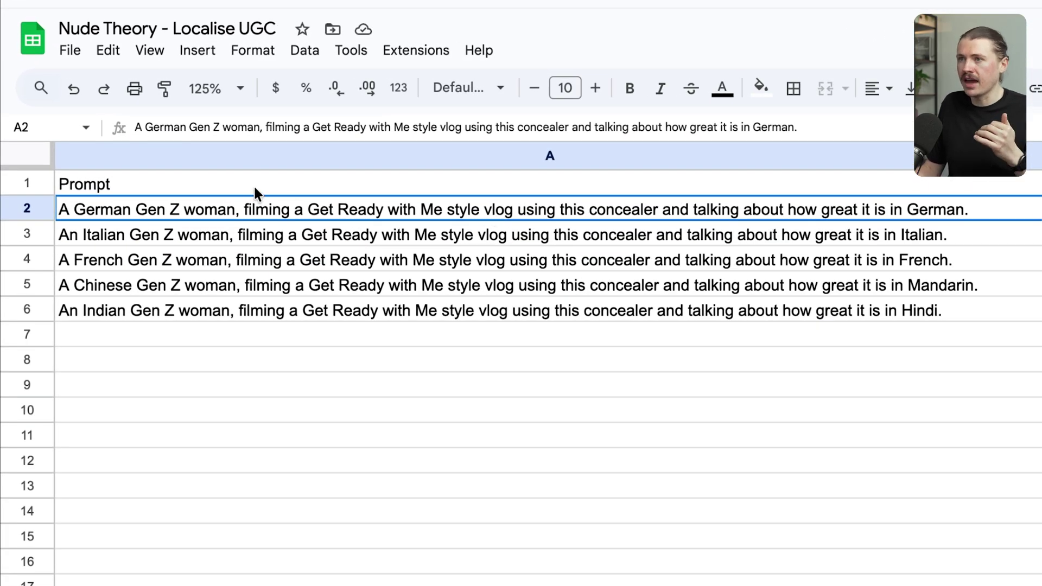
click(307, 188)
drag(452, 213, 448, 316)
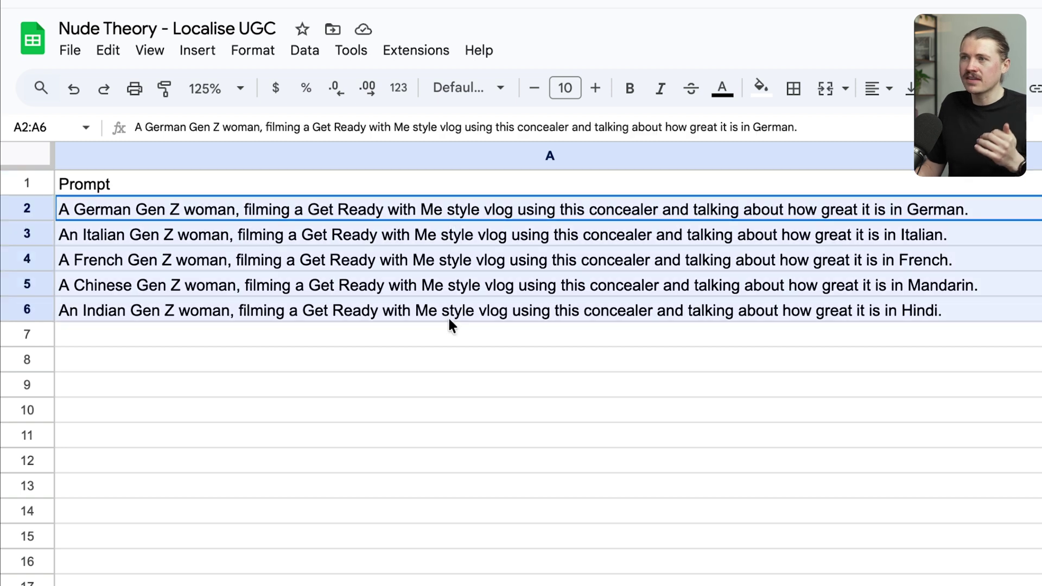
click(107, 208)
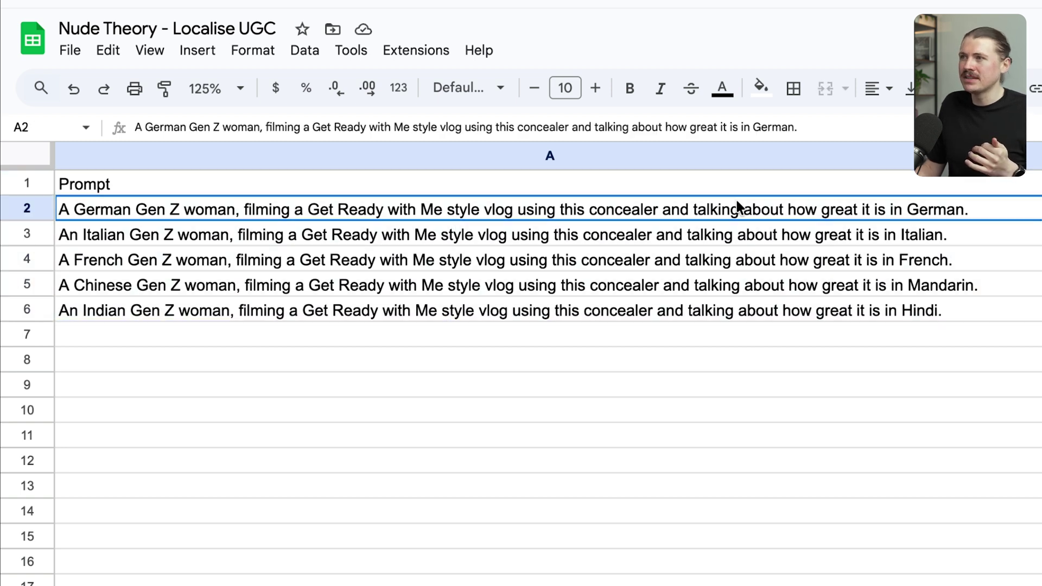
click(921, 235)
click(131, 260)
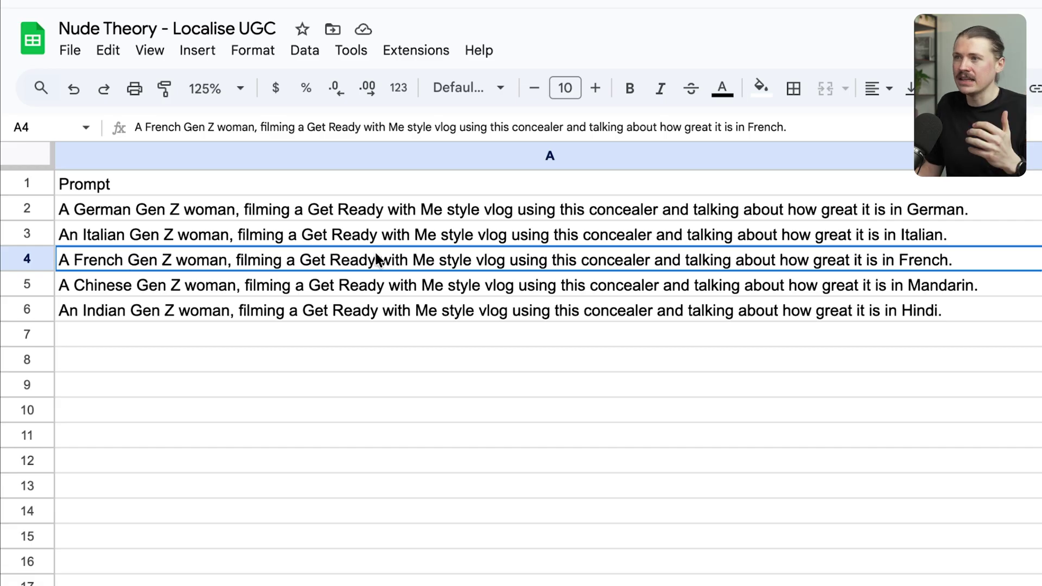
click(802, 210)
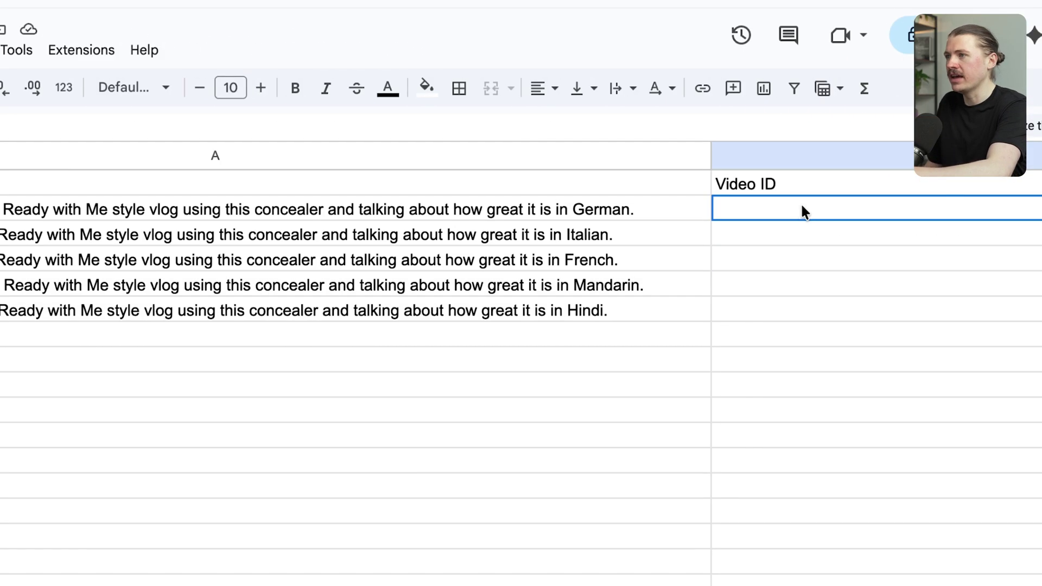
scroll(814, 220, right, 10)
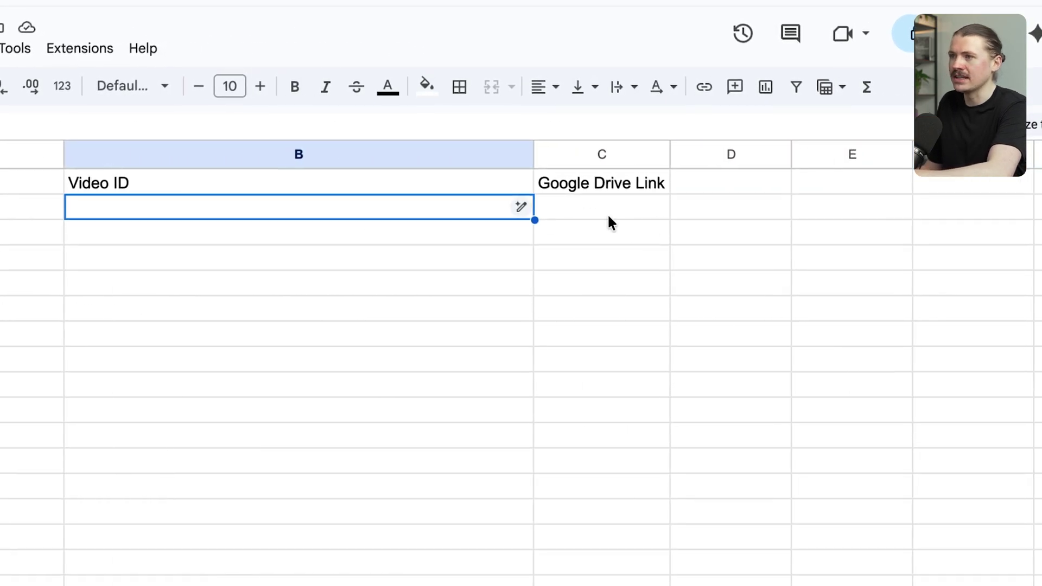
scroll(548, 233, left, 7)
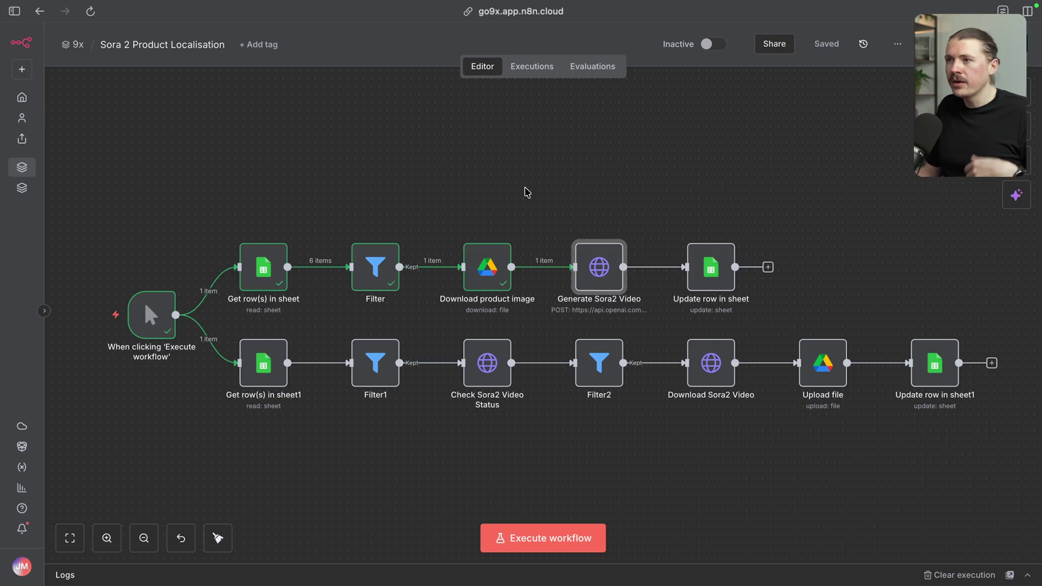
mouse_move(504, 238)
mouse_move(262, 265)
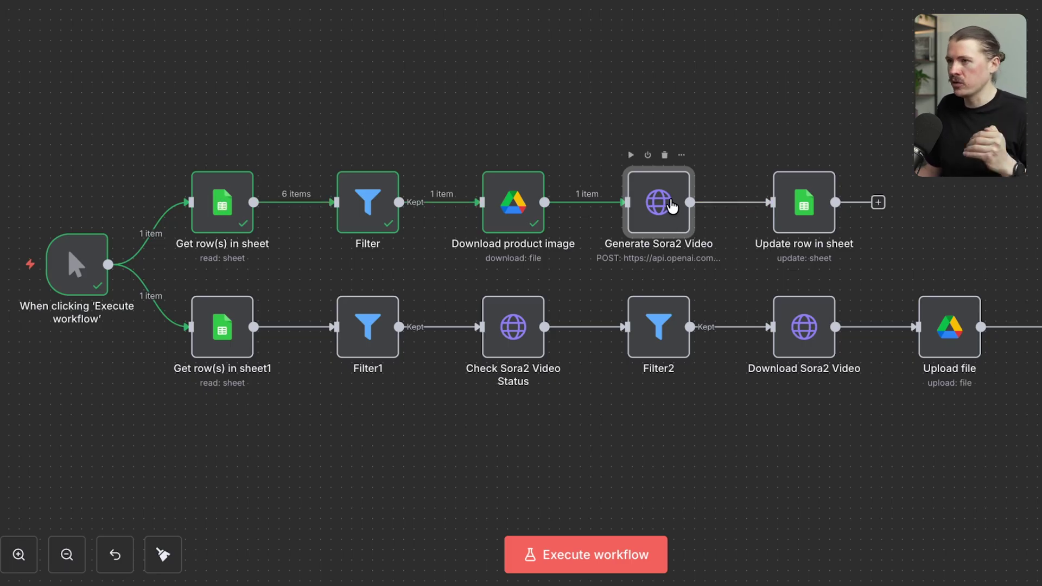
click(505, 196)
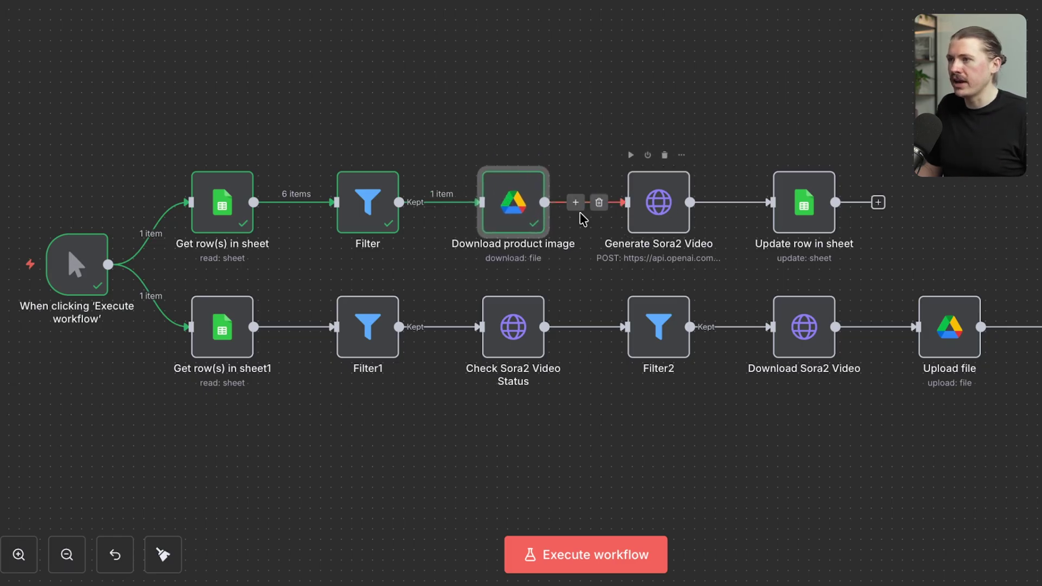
Preview the downloaded nude_theory.png product image, then open the Generate Sora2 Video node's settings.
double_click(513, 206)
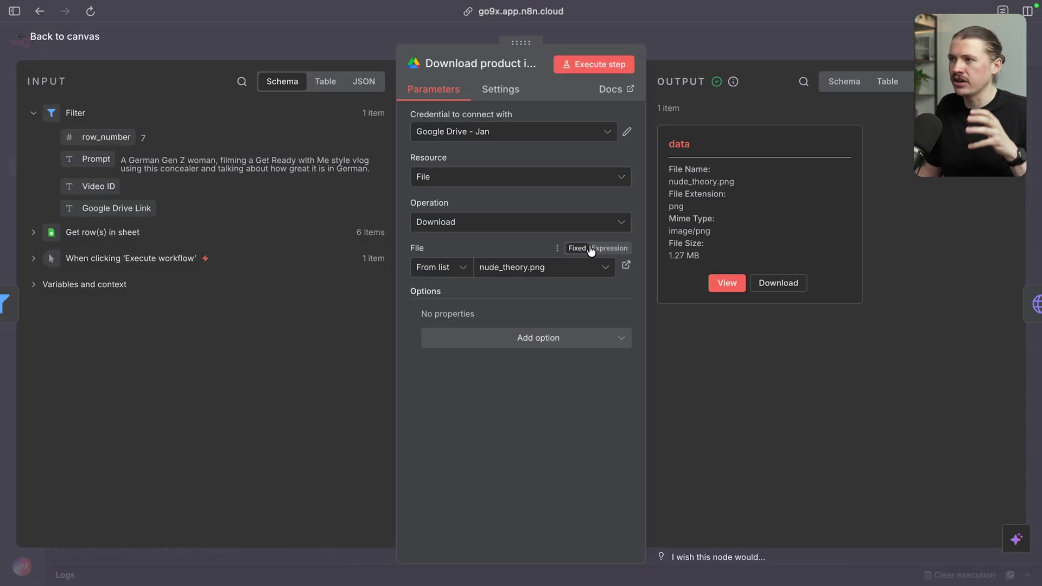
click(727, 283)
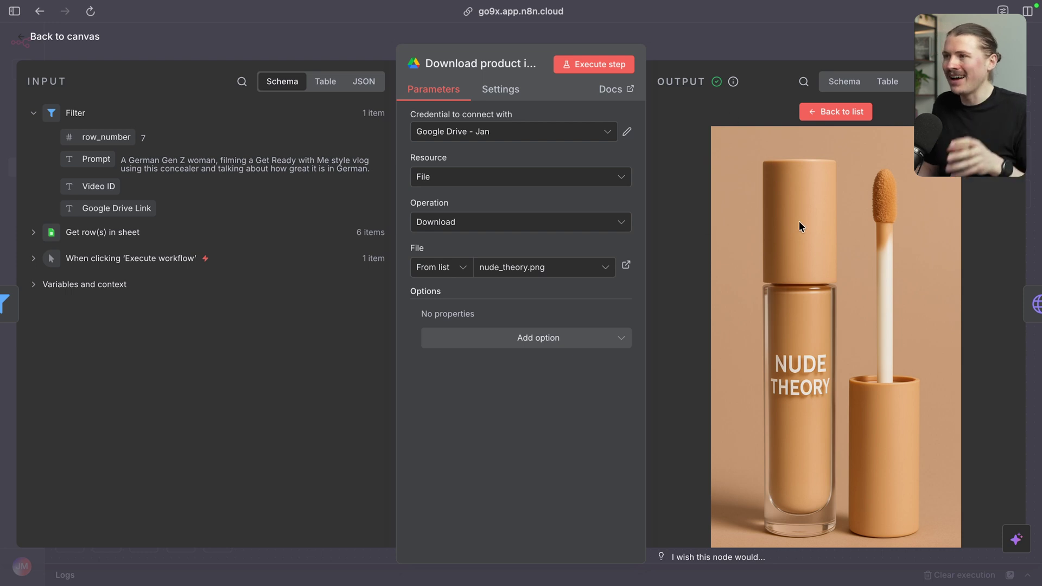
click(751, 39)
double_click(598, 268)
scroll(640, 326, down, 5)
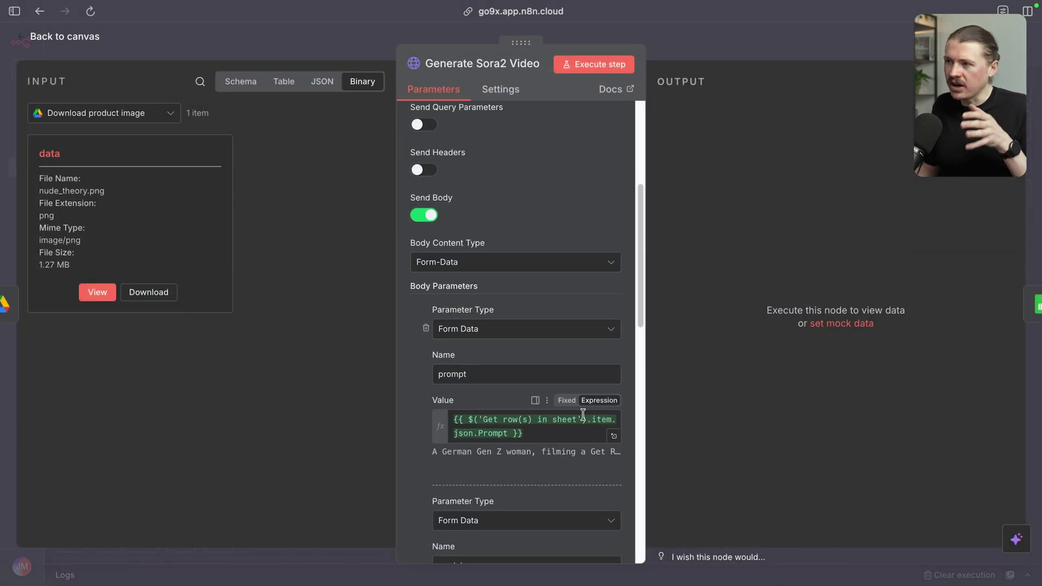
Expand the prompt Value in Body Parameters to show the resolved German Gen Z concealer prompt.
scroll(564, 228, up, 5)
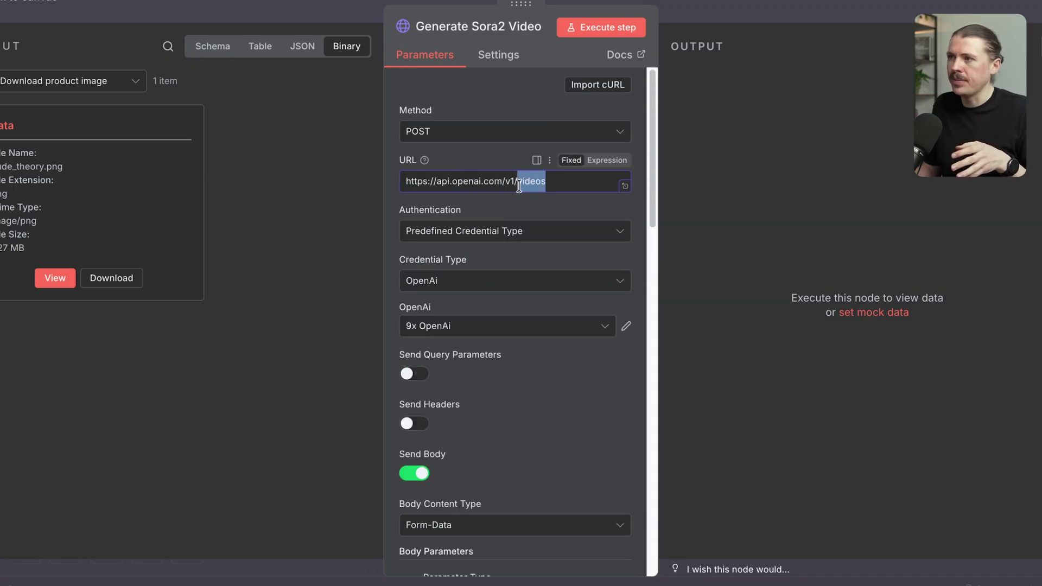
scroll(532, 233, down, 8)
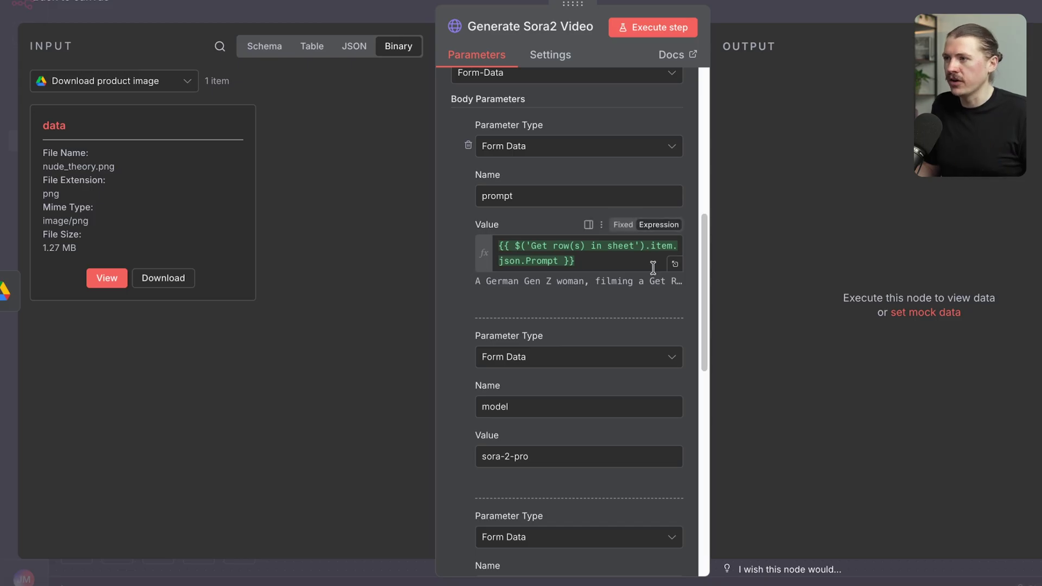
click(673, 267)
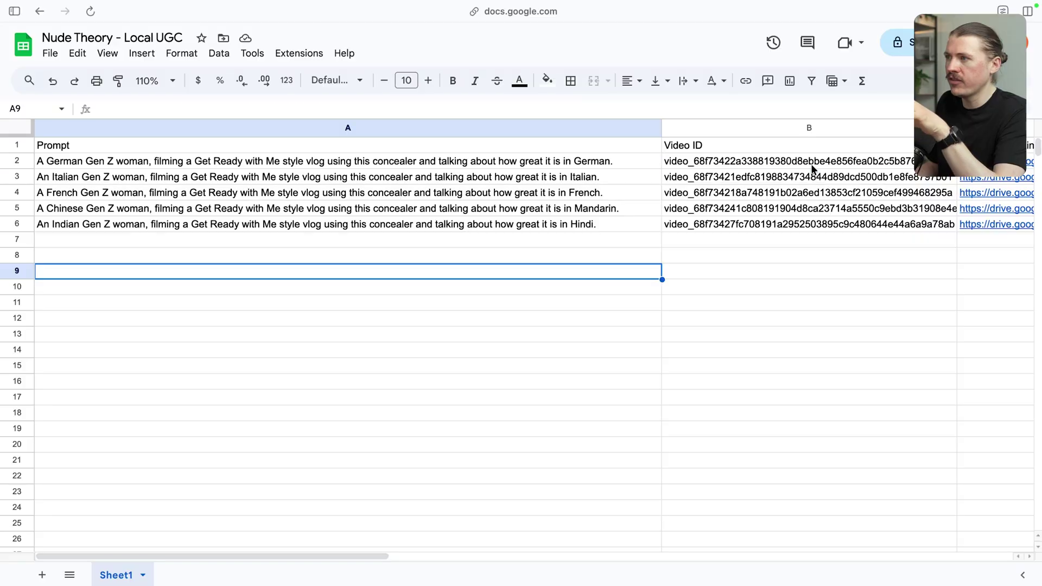
Select the five video IDs in B2:B6 and preview the Drive link in cell C3.
drag(811, 164, 818, 220)
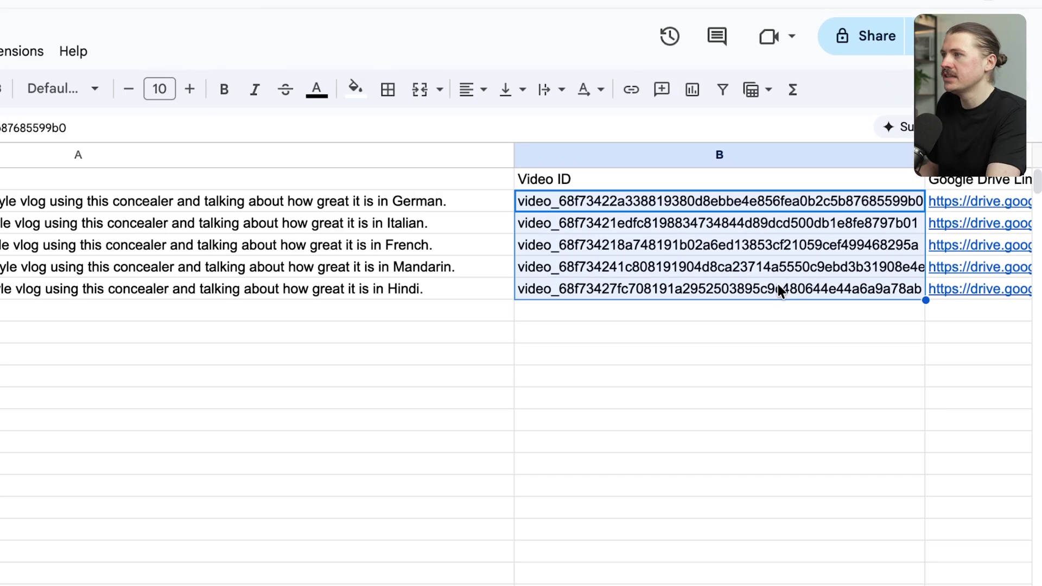
scroll(777, 284, right, 10)
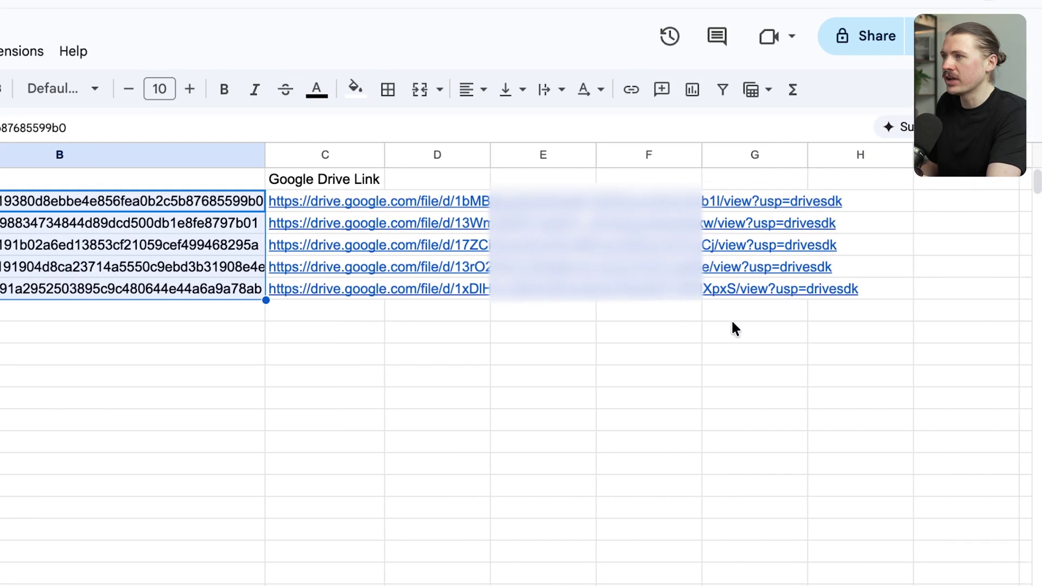
click(368, 227)
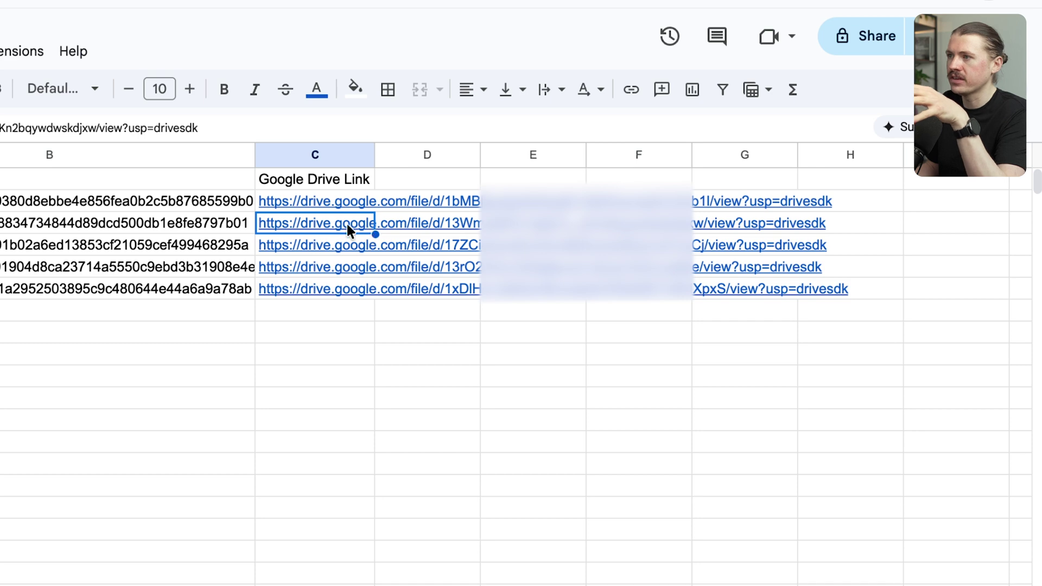